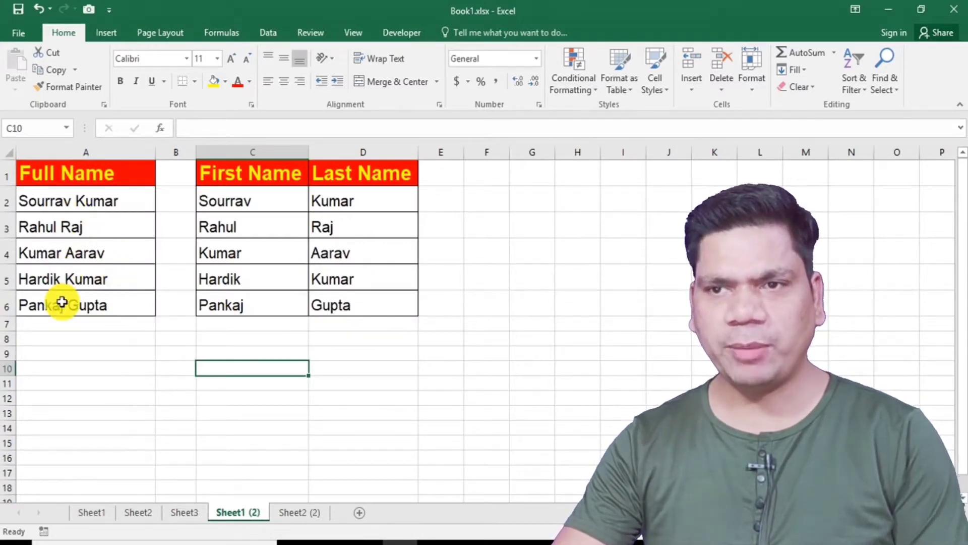
Step: Examine the example on Sheet1 (2), comparing the first full name with its separated first and last names
left_click(116, 204)
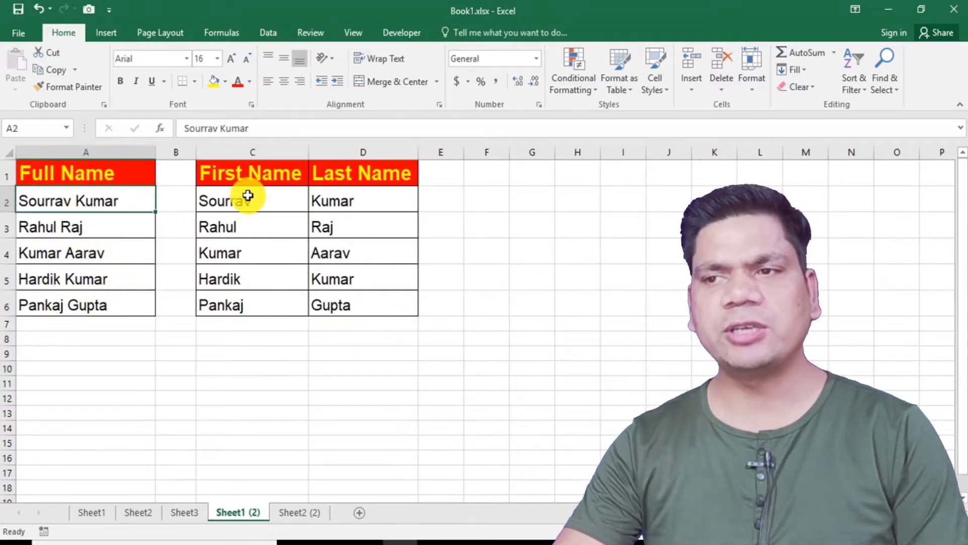
left_click(283, 204)
left_click(365, 201)
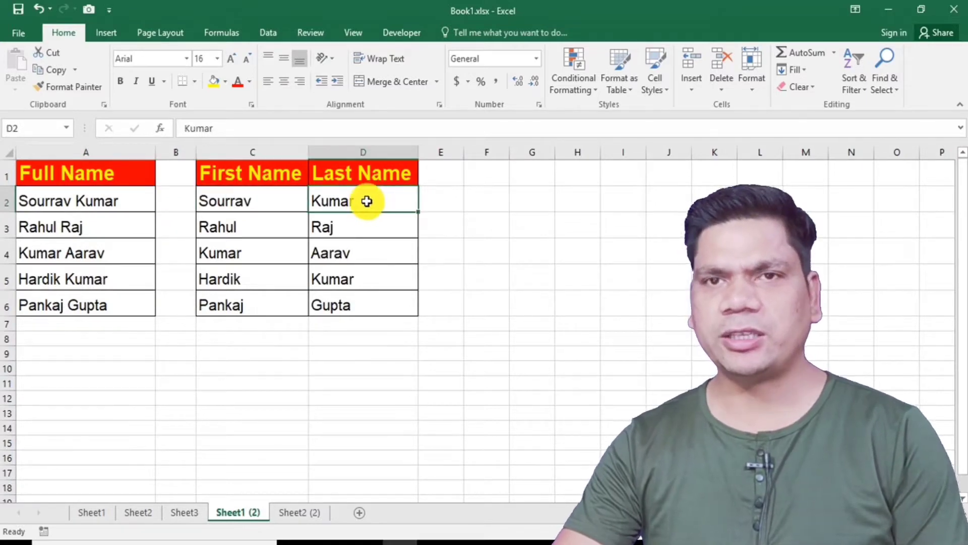
Step: On Sheet2 (2), autofit column A to the width of the Full Details entries
left_click(294, 512)
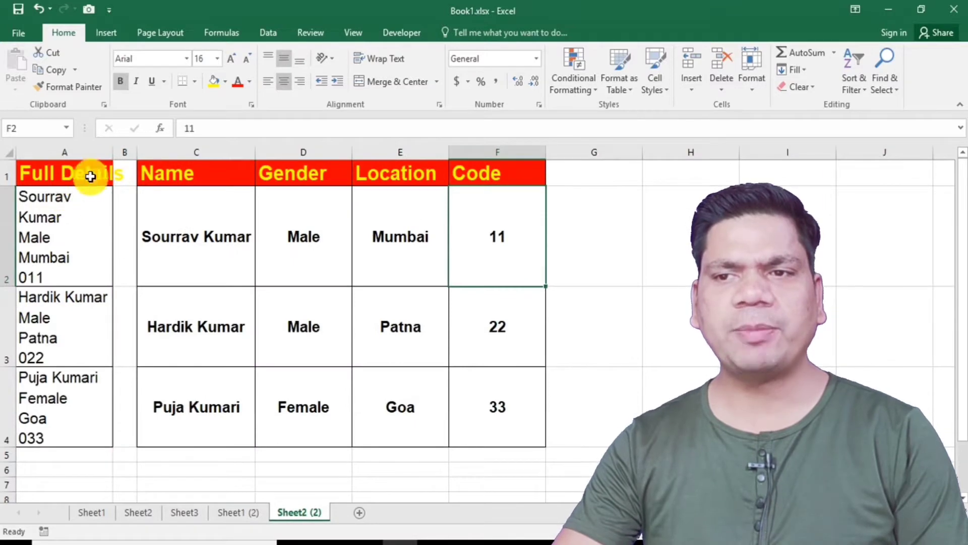
double_click(112, 152)
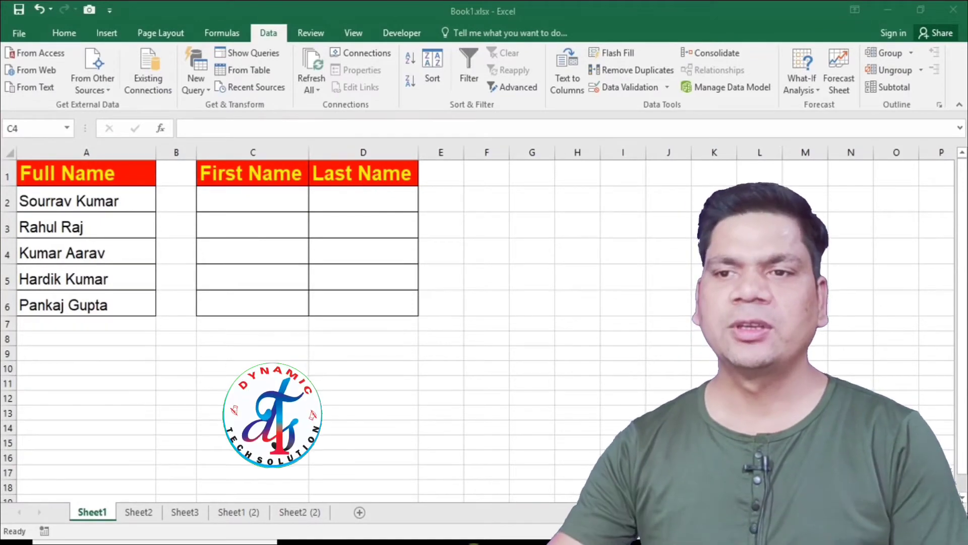
Step: Start Text to Columns on the full names in A2:A6 of Sheet1 as Delimited data, with Space as the delimiter
left_click(124, 150)
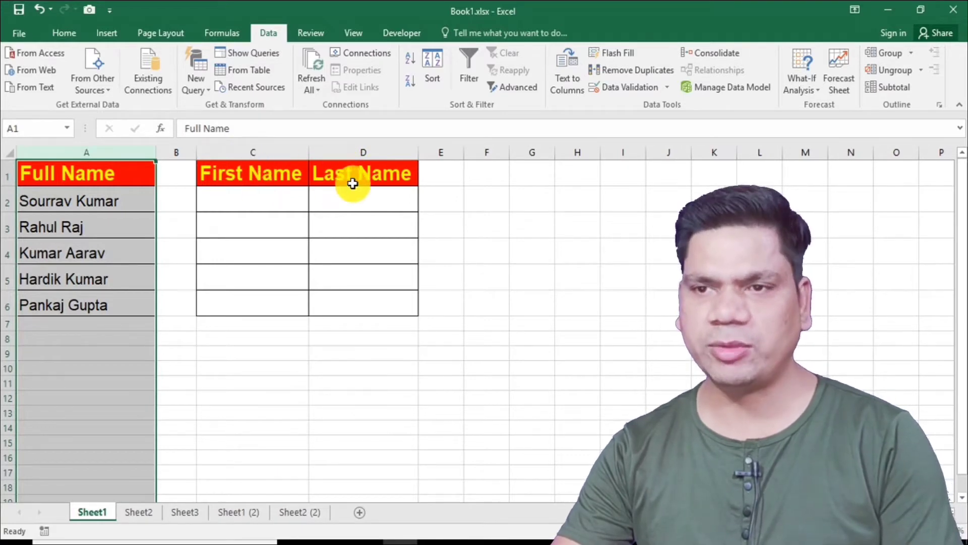
left_click_drag(105, 200, 85, 303)
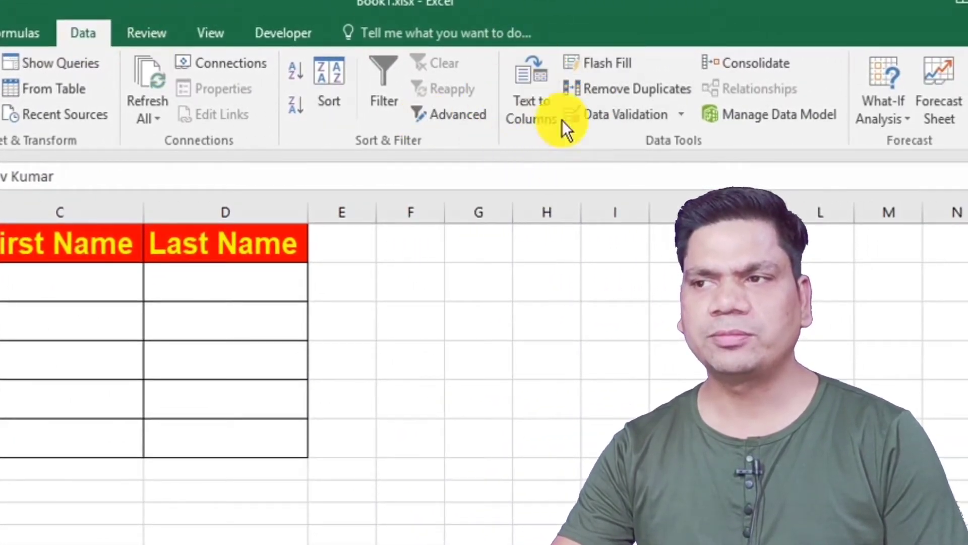
left_click(539, 93)
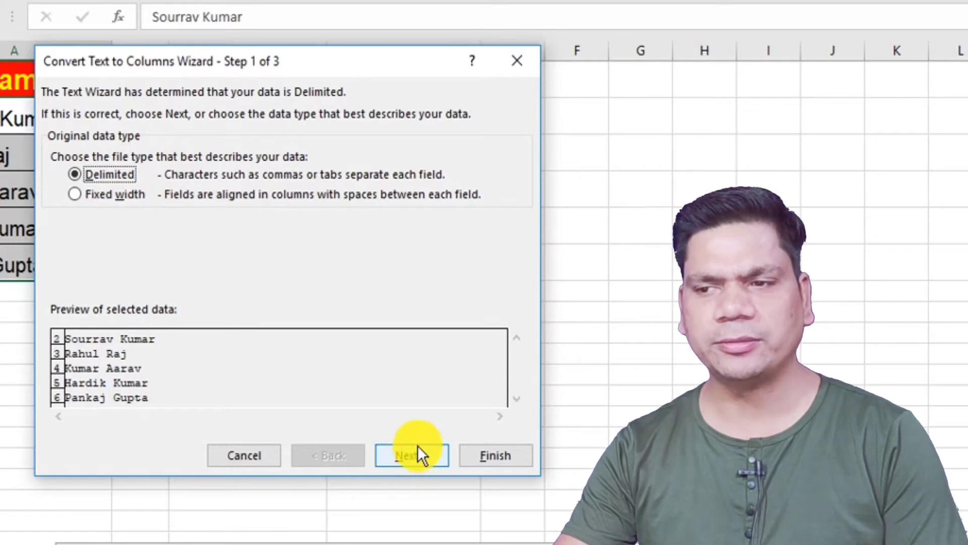
left_click(408, 462)
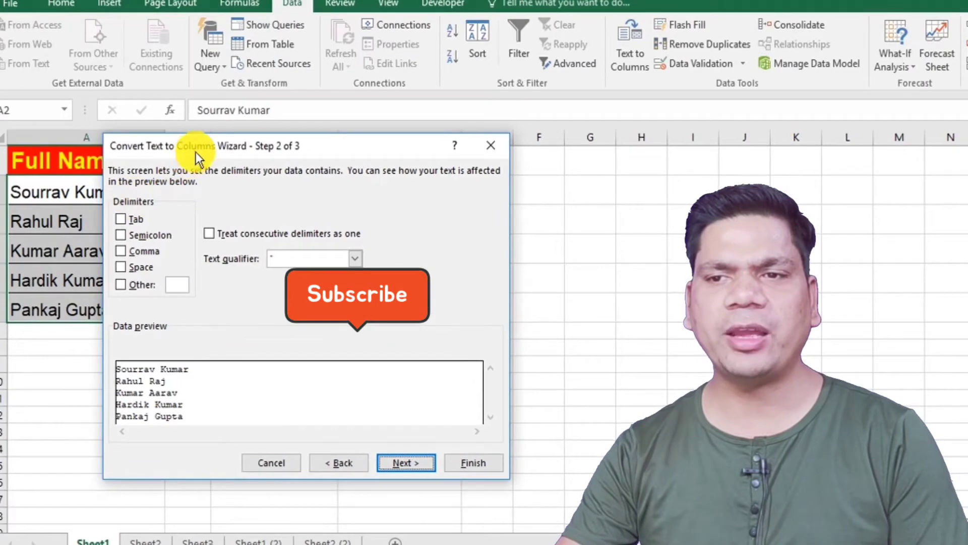
left_click_drag(196, 153, 284, 200)
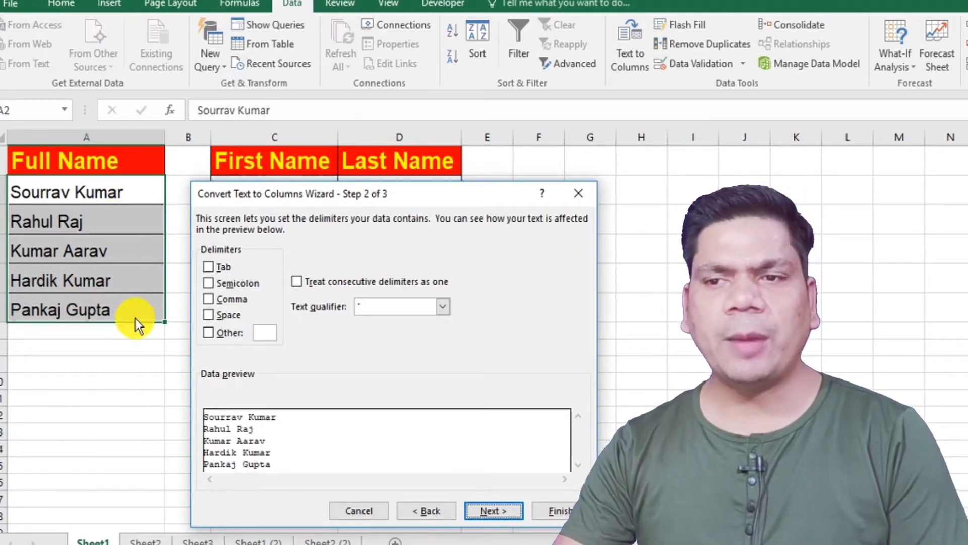
left_click(217, 314)
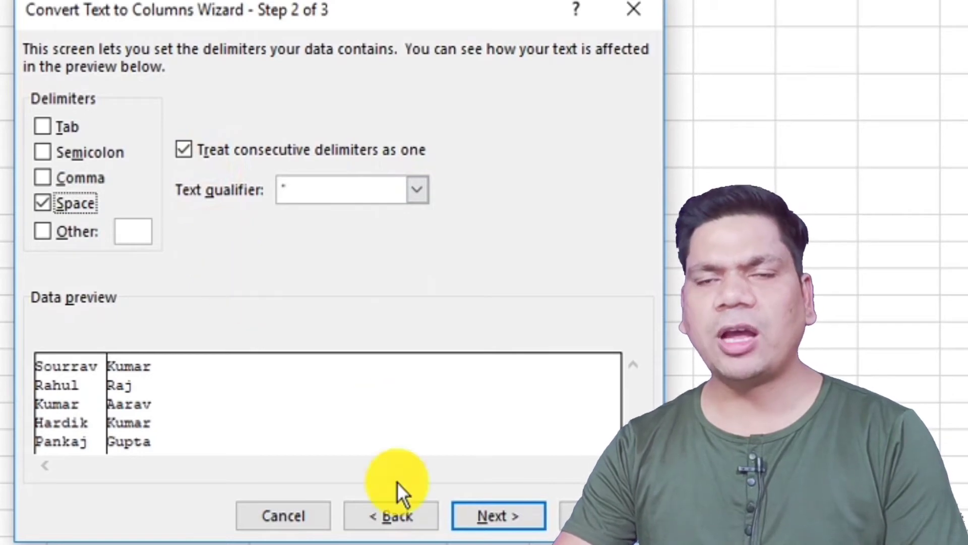
left_click(504, 516)
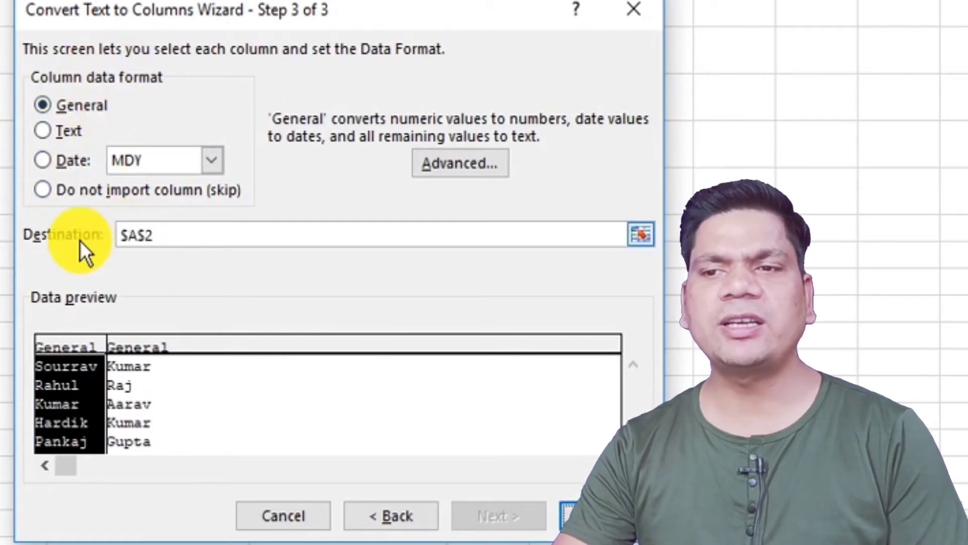
Step: Set the split's destination to cell C2 under First Name and finish the conversion
left_click(164, 238)
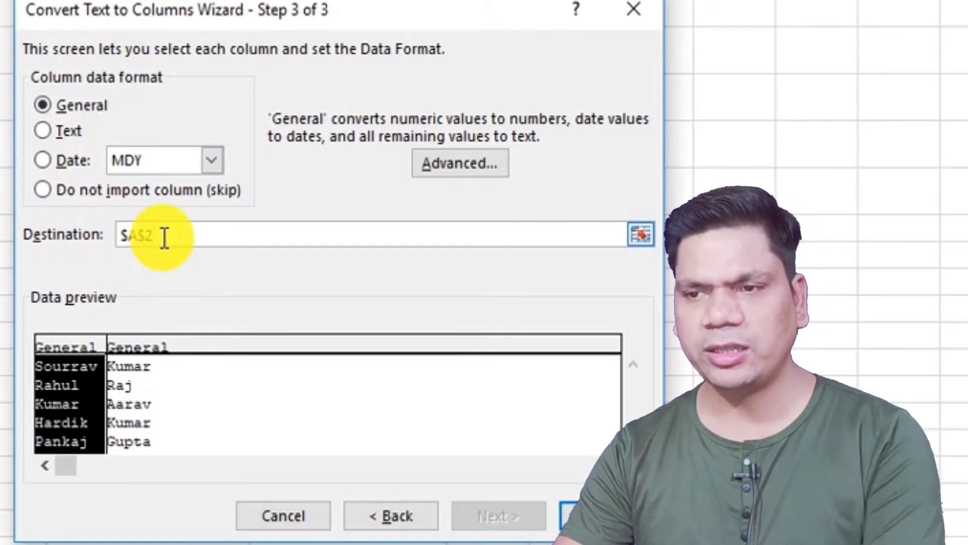
key("BackSpace")
key("BackSpace")
key("BackSpace")
key("BackSpace")
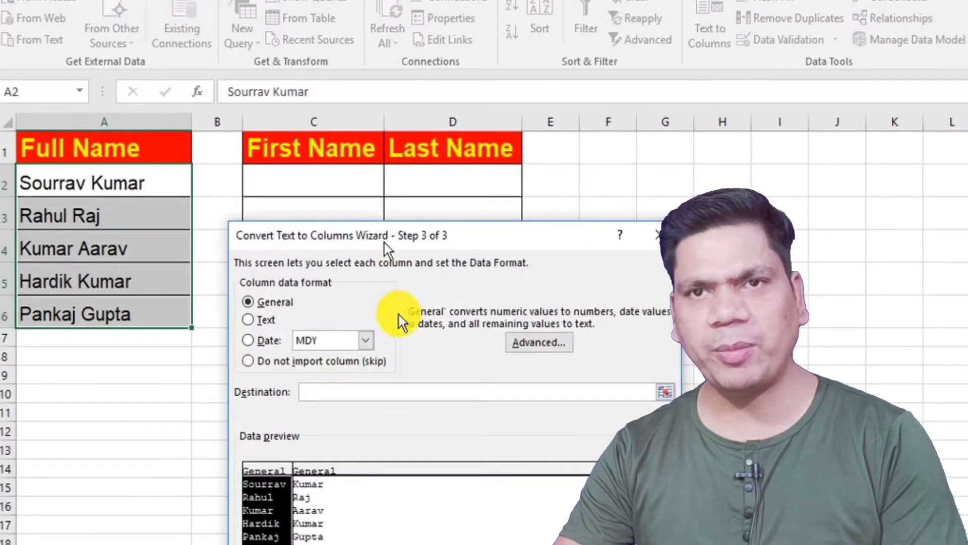
left_click_drag(384, 243, 398, 314)
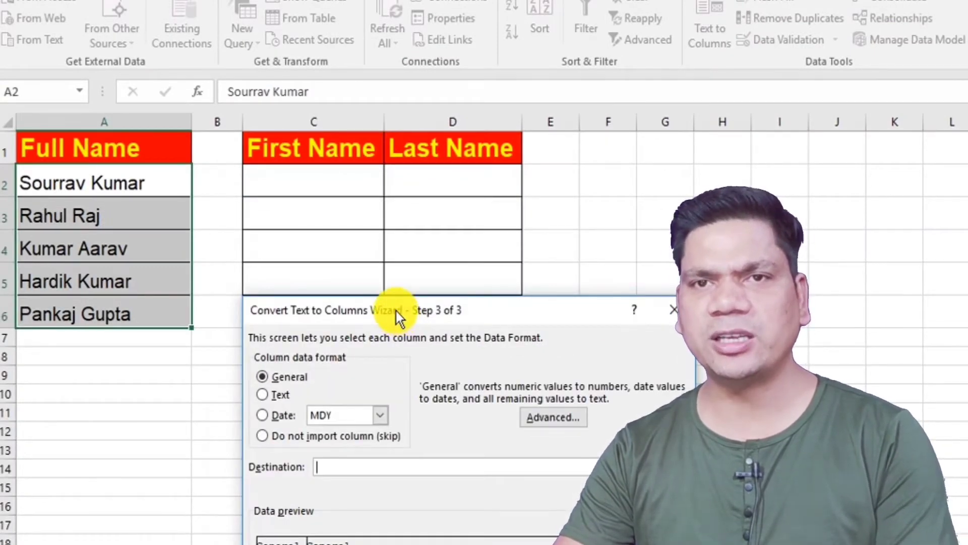
left_click(328, 180)
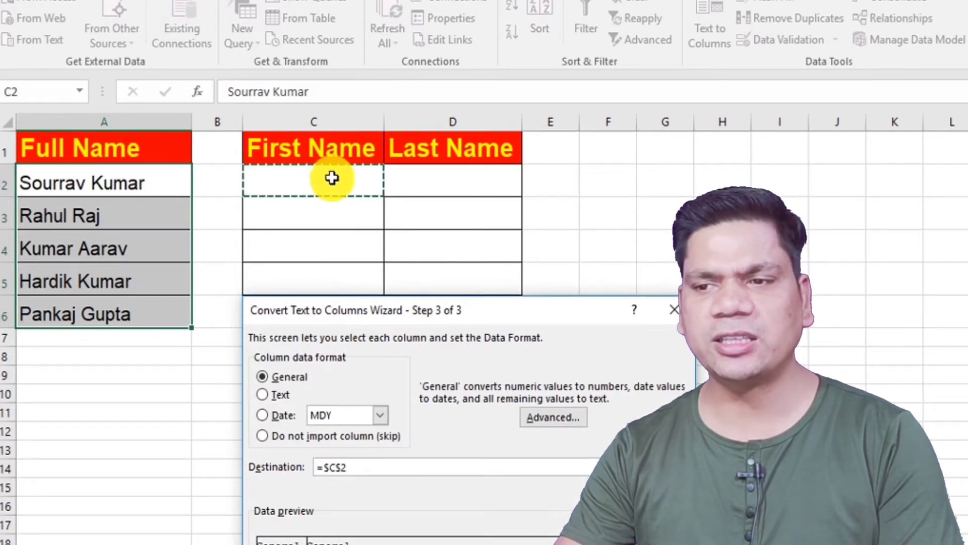
left_click_drag(497, 318, 462, 214)
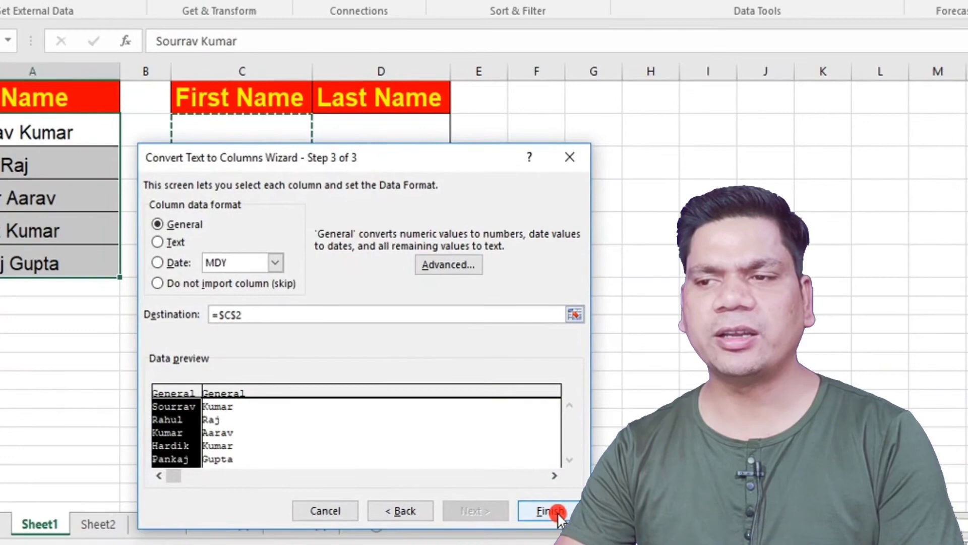
left_click(555, 512)
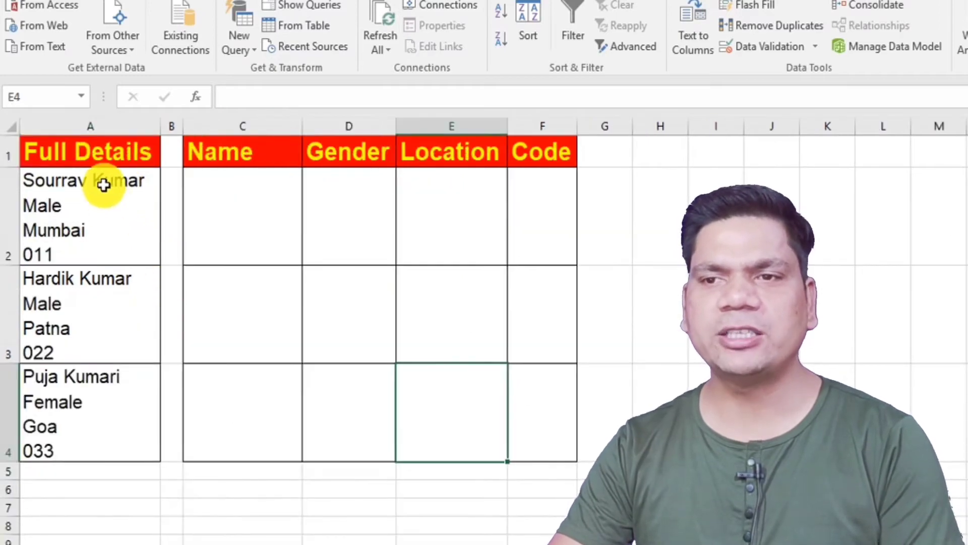
Step: Compare the multi-line Full Details entries on Sheet2 with the single-line full names on Sheet1
left_click(106, 123)
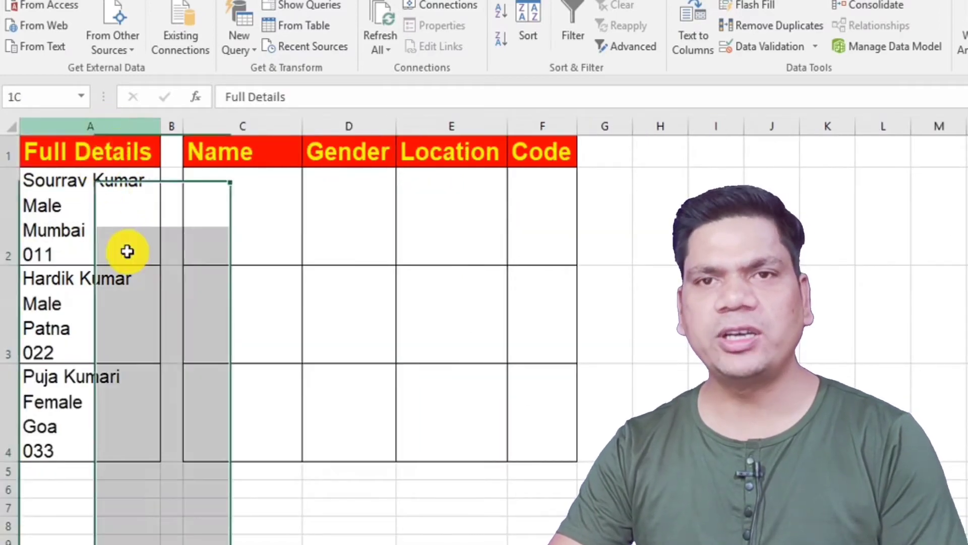
left_click(106, 207)
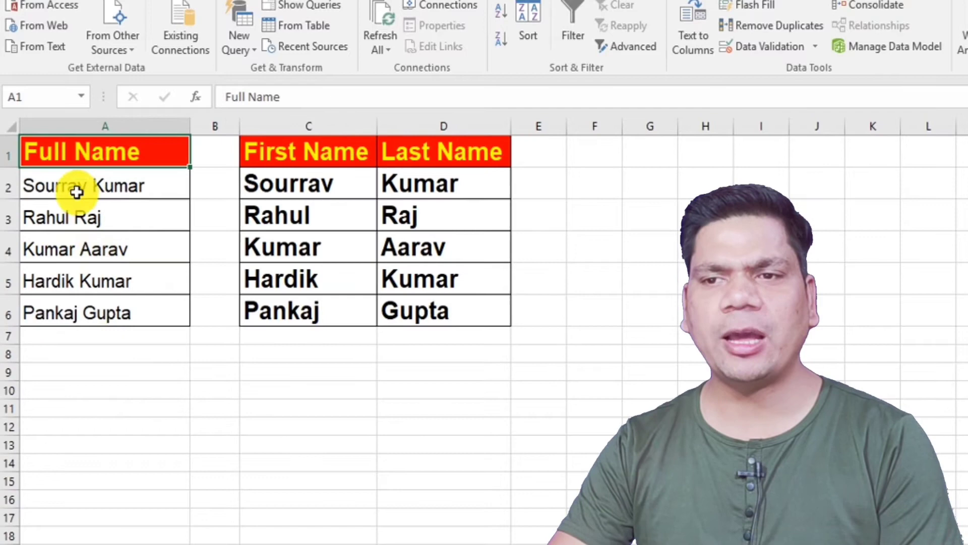
left_click(79, 190)
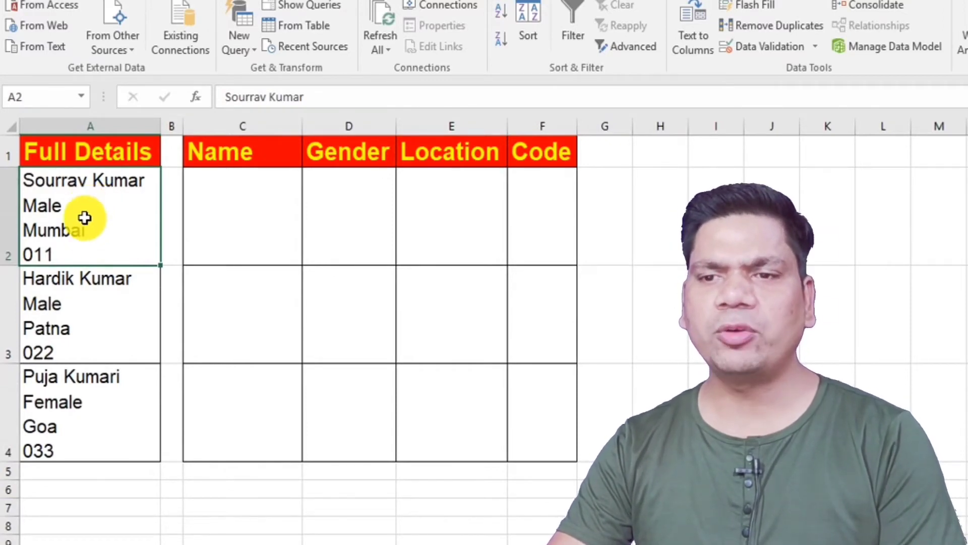
Step: Start Text to Columns on the Full Details cells A2:A4 of Sheet2, keeping the Delimited data type
left_click_drag(80, 217, 86, 426)
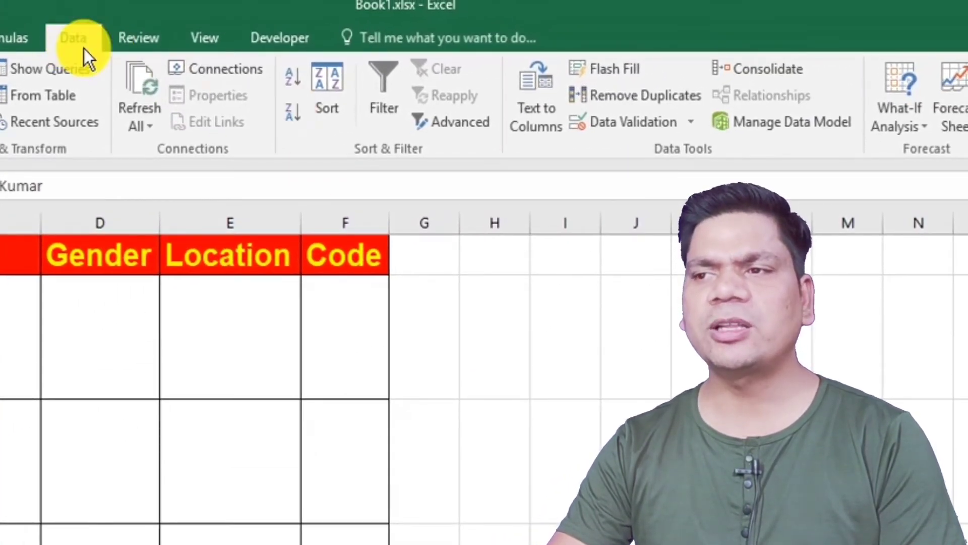
left_click(531, 116)
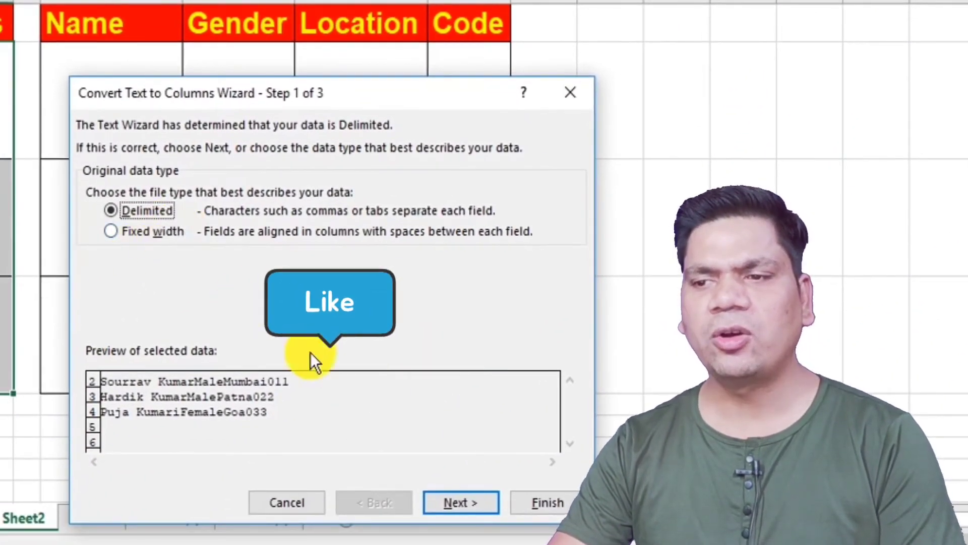
left_click(470, 506)
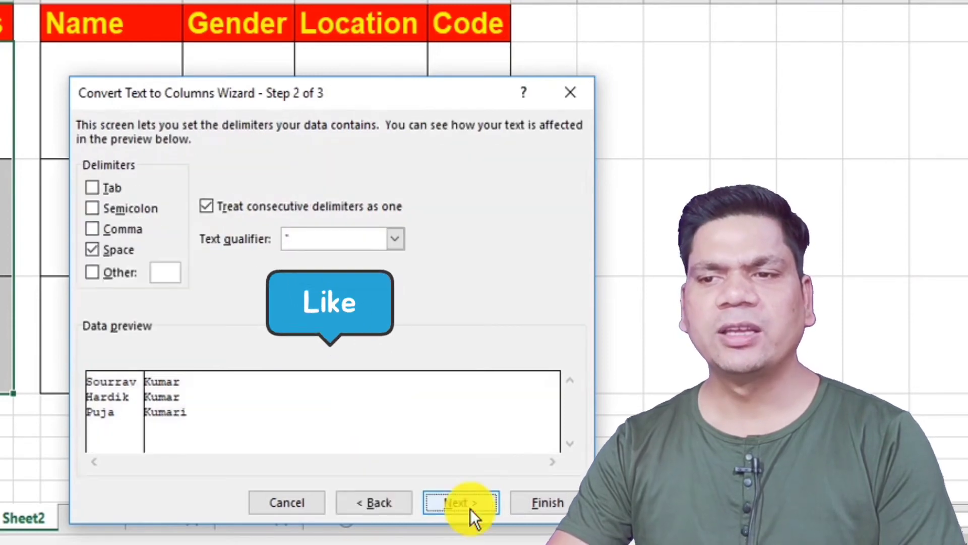
Step: Replace the Space delimiter with a custom Other delimiter containing the line-break character, and continue to the column format settings
left_click(95, 250)
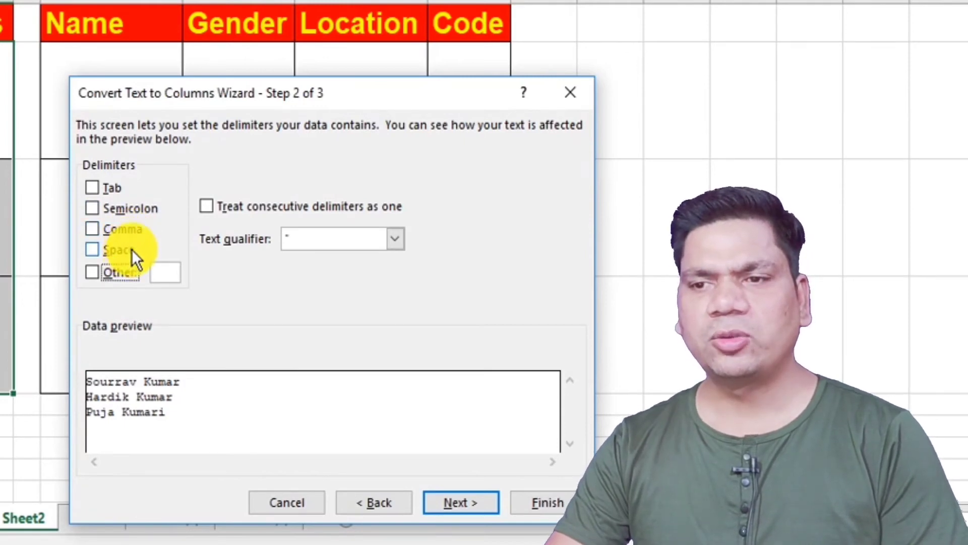
left_click(112, 273)
left_click(164, 274)
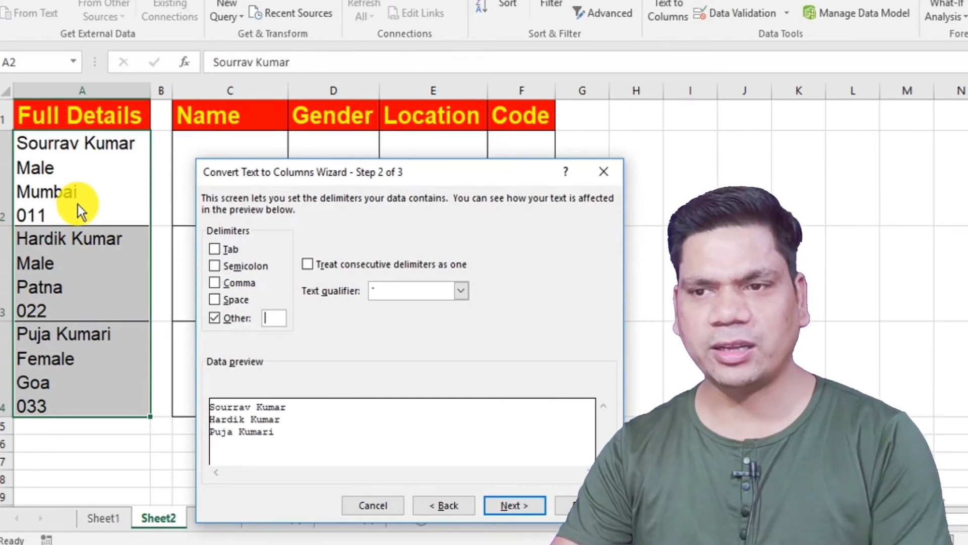
left_click(270, 317)
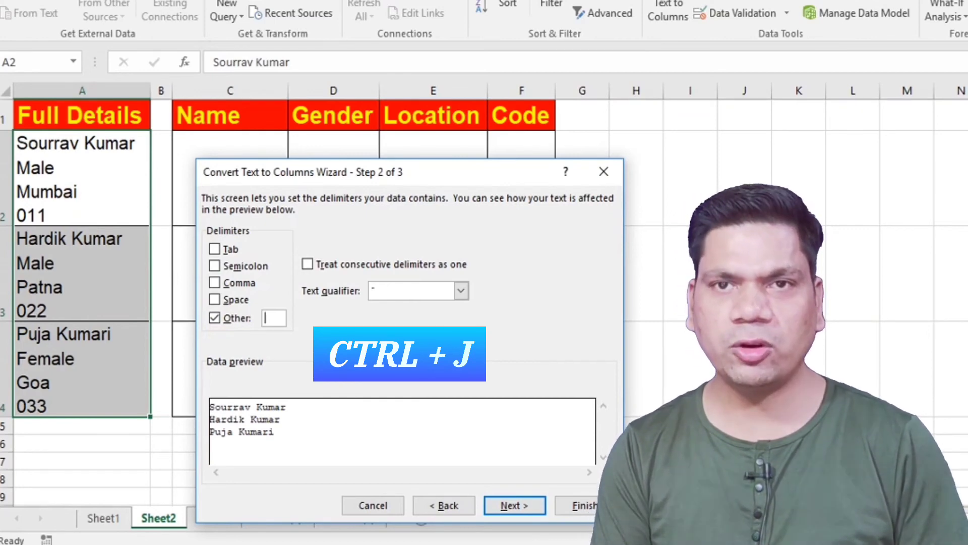
key("ctrl+j")
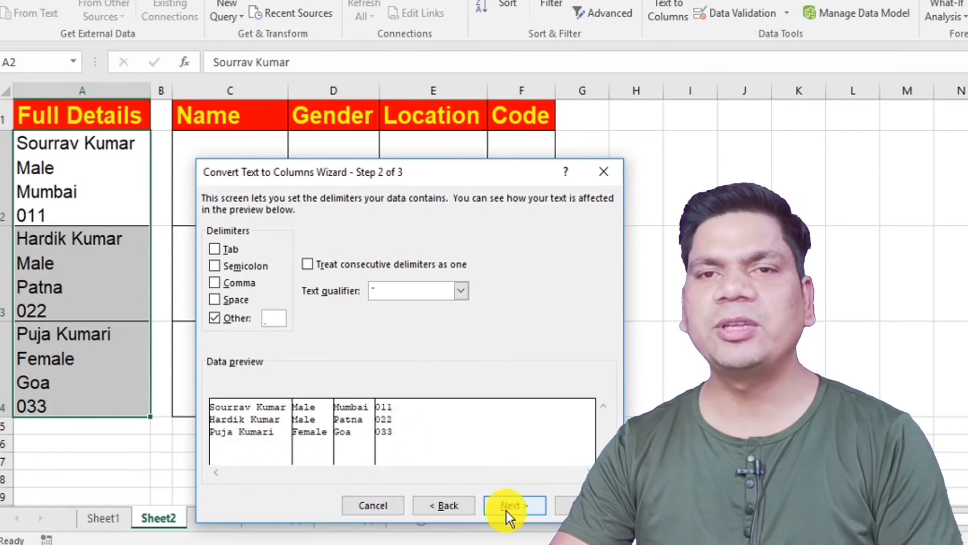
left_click(521, 509)
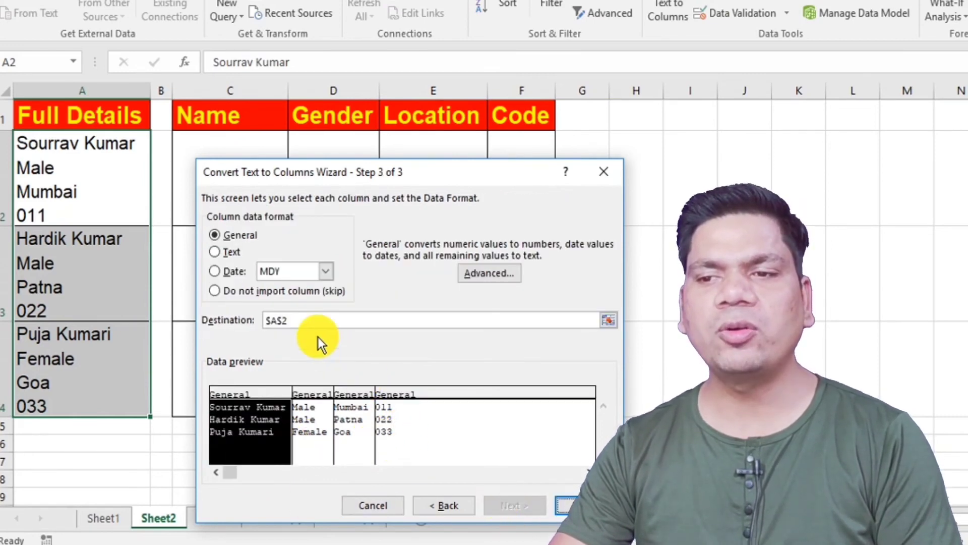
Step: Set the destination to cell C2 under Name and finish the conversion, agreeing to replace the existing data
left_click(303, 324)
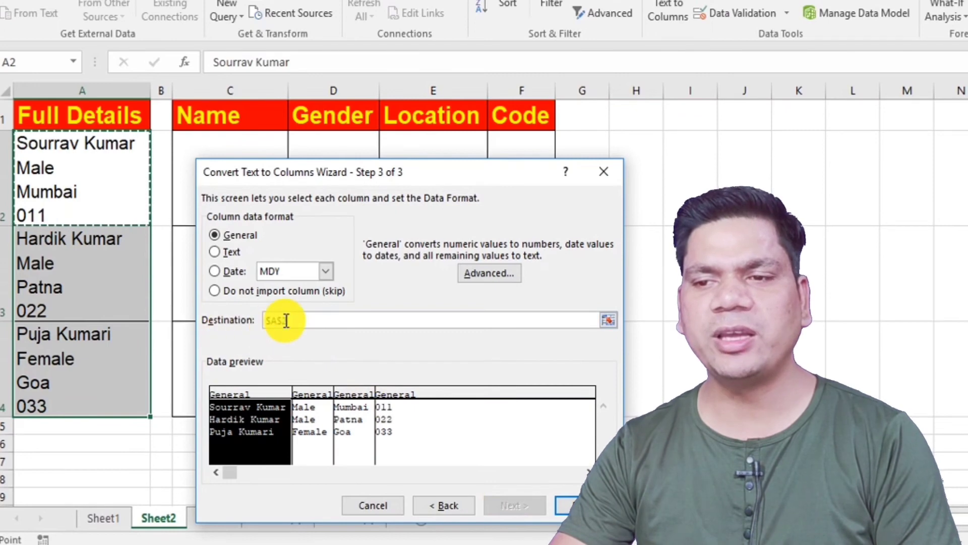
left_click_drag(293, 321, 259, 320)
key("BackSpace")
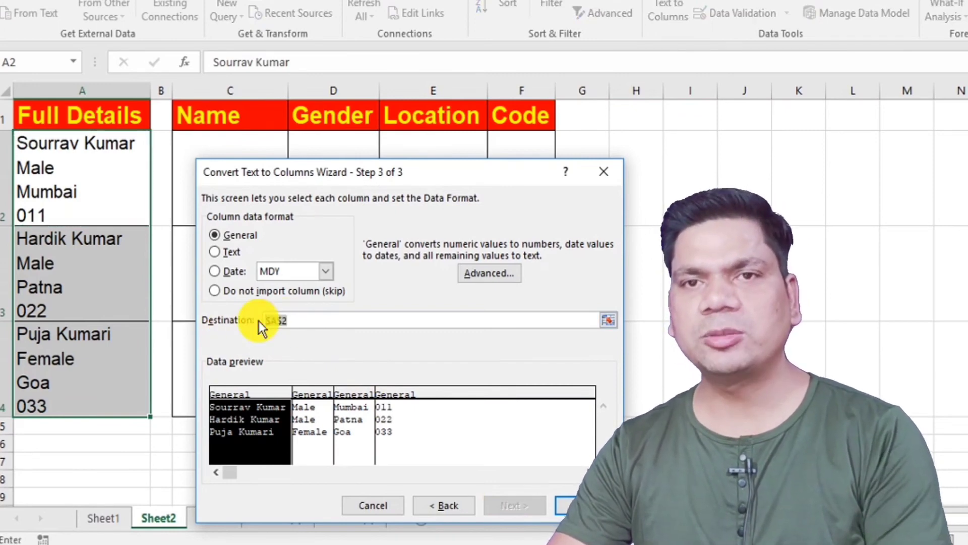
left_click(226, 145)
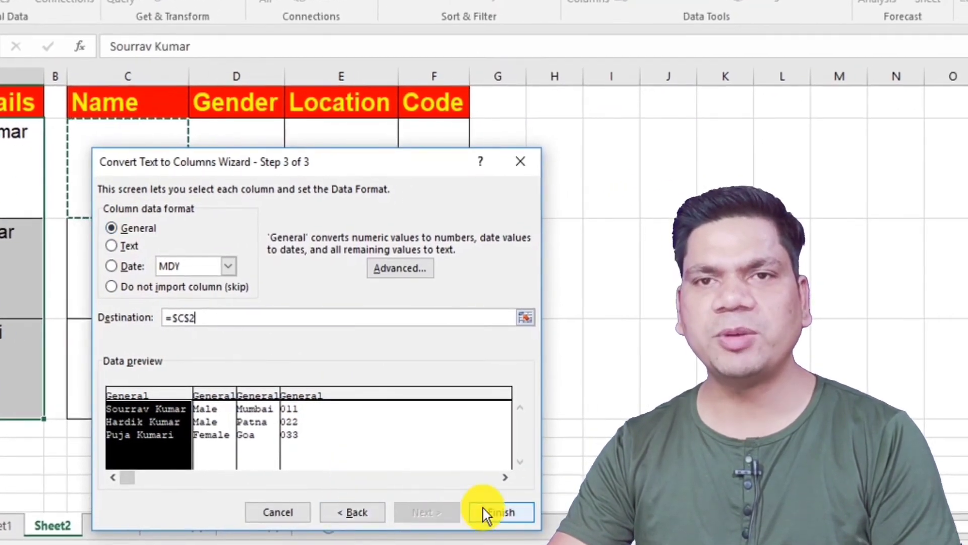
left_click(484, 512)
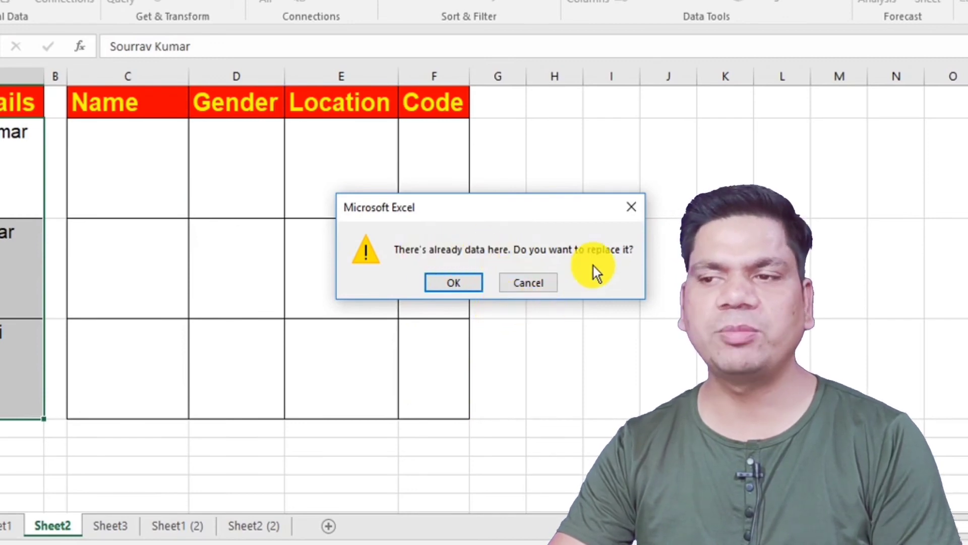
left_click(461, 286)
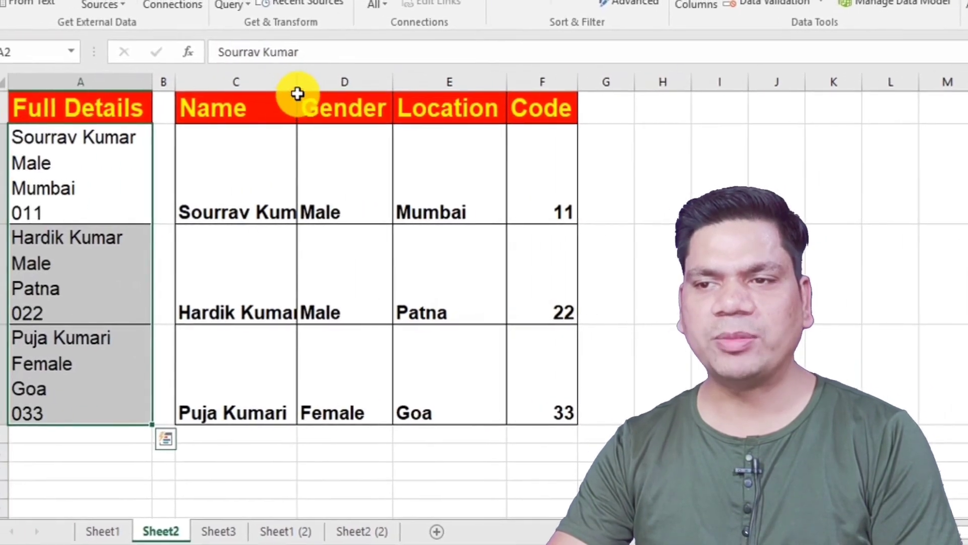
Step: Autofit column C to the split names and deselect the source data
double_click(222, 78)
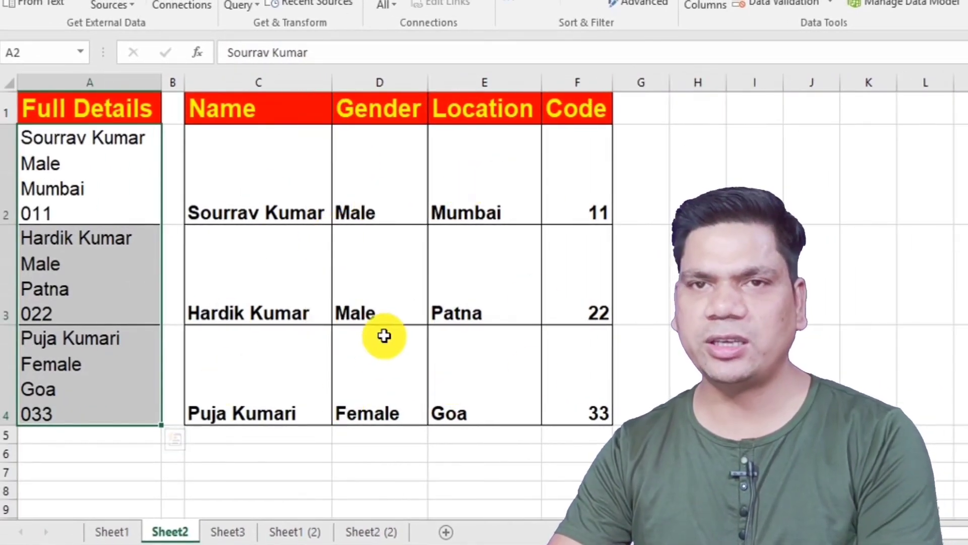
left_click(570, 454)
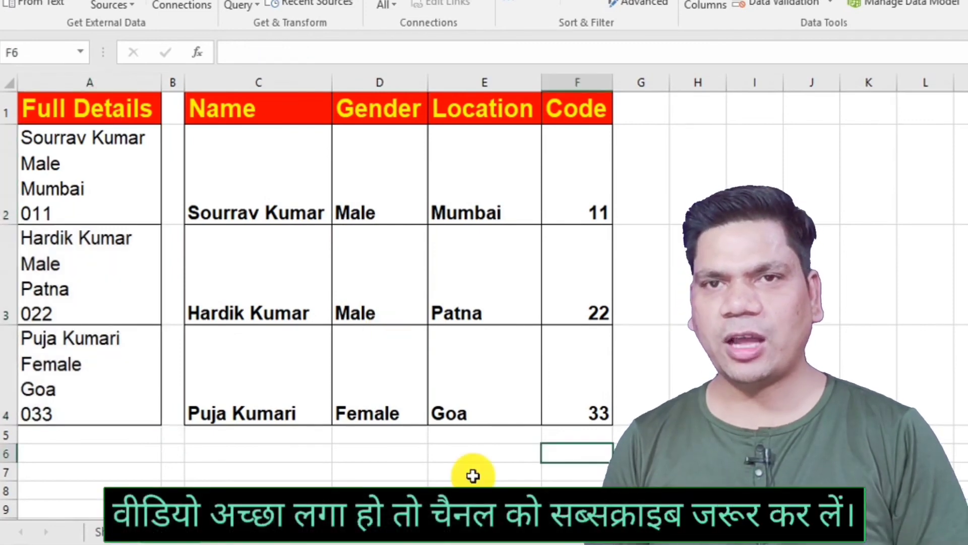